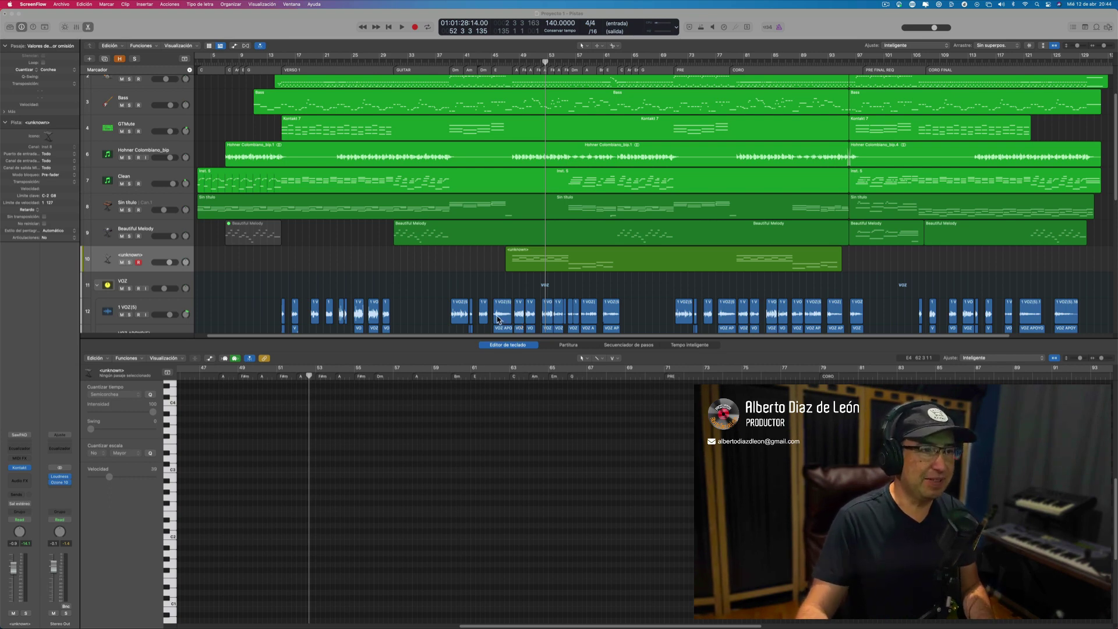
Play back the arrangement from just before bar 47 to listen to the section
left_click(498, 280)
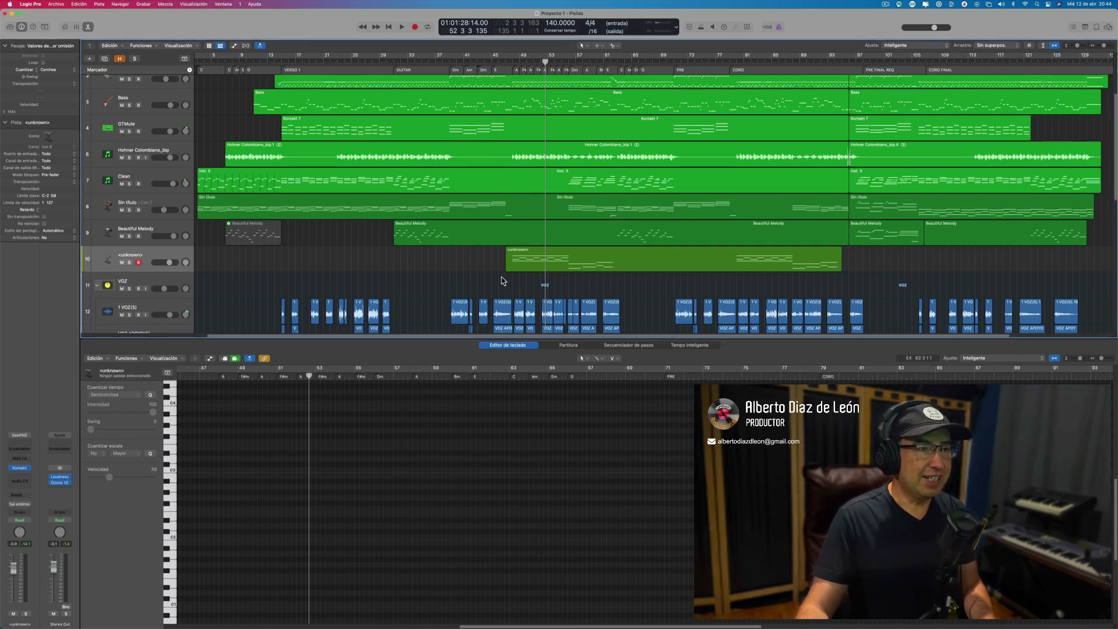
left_click(502, 277, "shift")
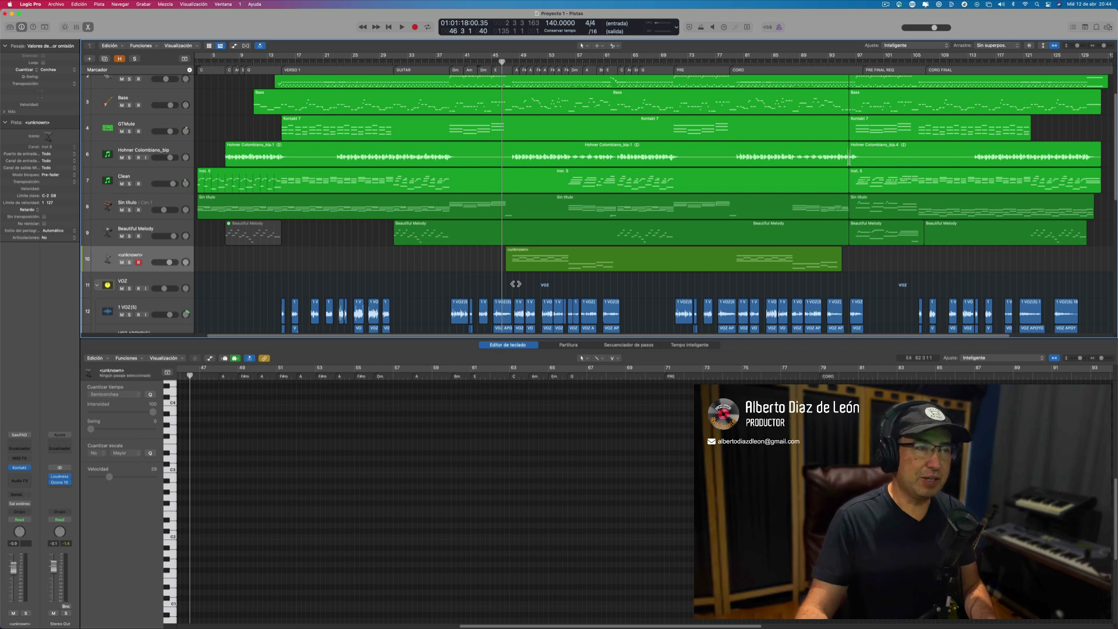
key("space")
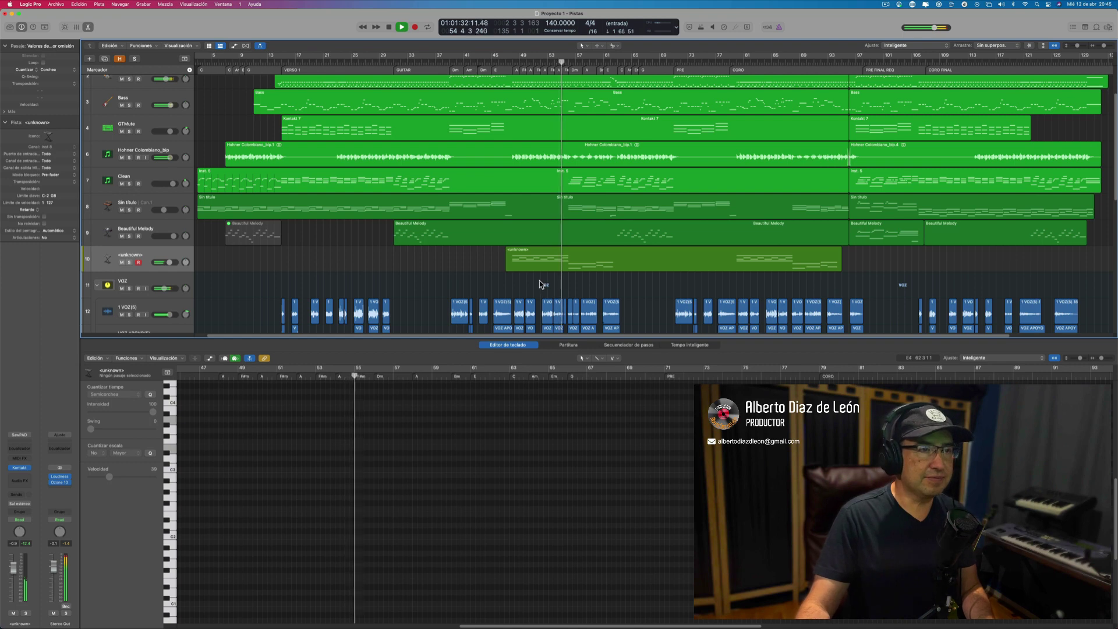
key("space")
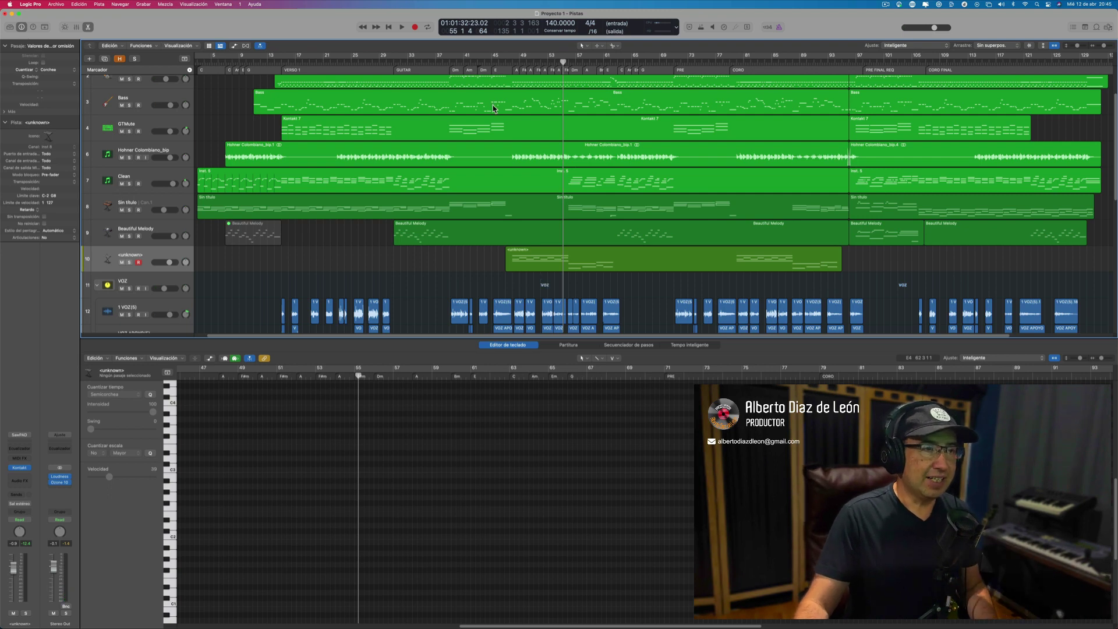
Place the playhead at bar 47, show the track 10 region's notes in the piano roll, and select its highest long note
left_click(506, 63)
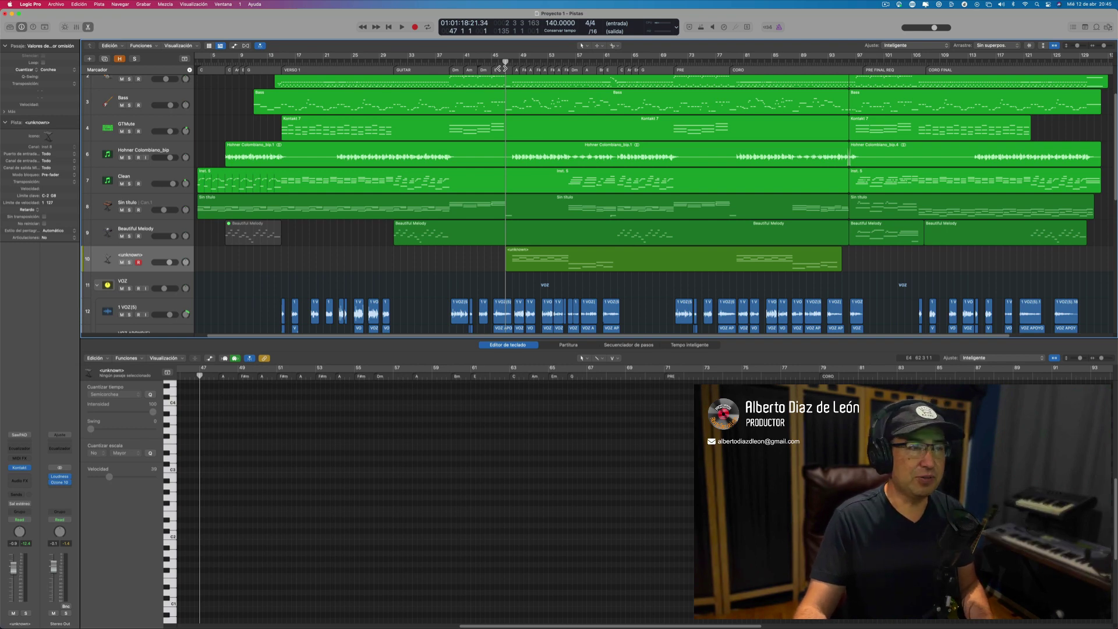
left_click(524, 251)
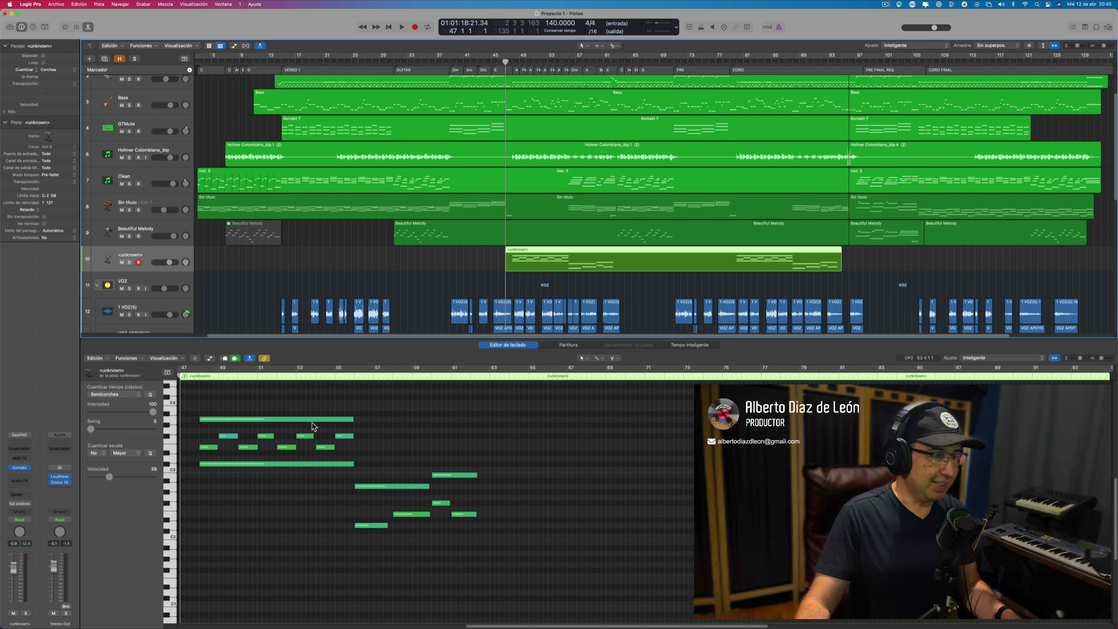
scroll(312, 420, "left", 3)
scroll(313, 428, "left", 10)
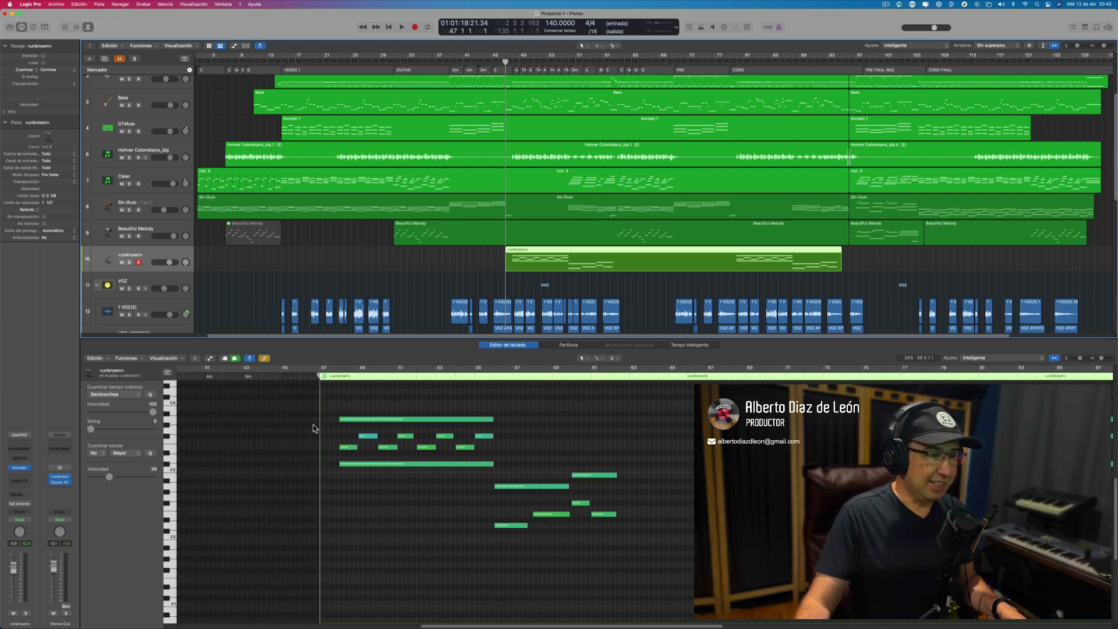
left_click(464, 419)
left_click_drag(465, 419, 549, 216)
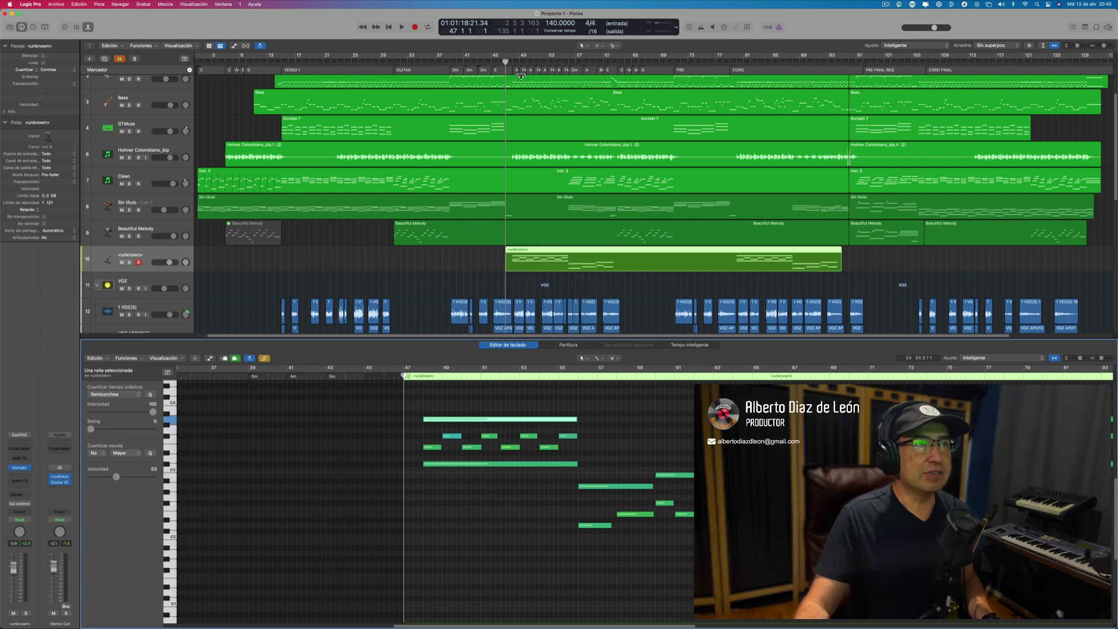
Solo the track 10 region and play it briefly from bar 47, beat 4
scroll(543, 89, "up", 3)
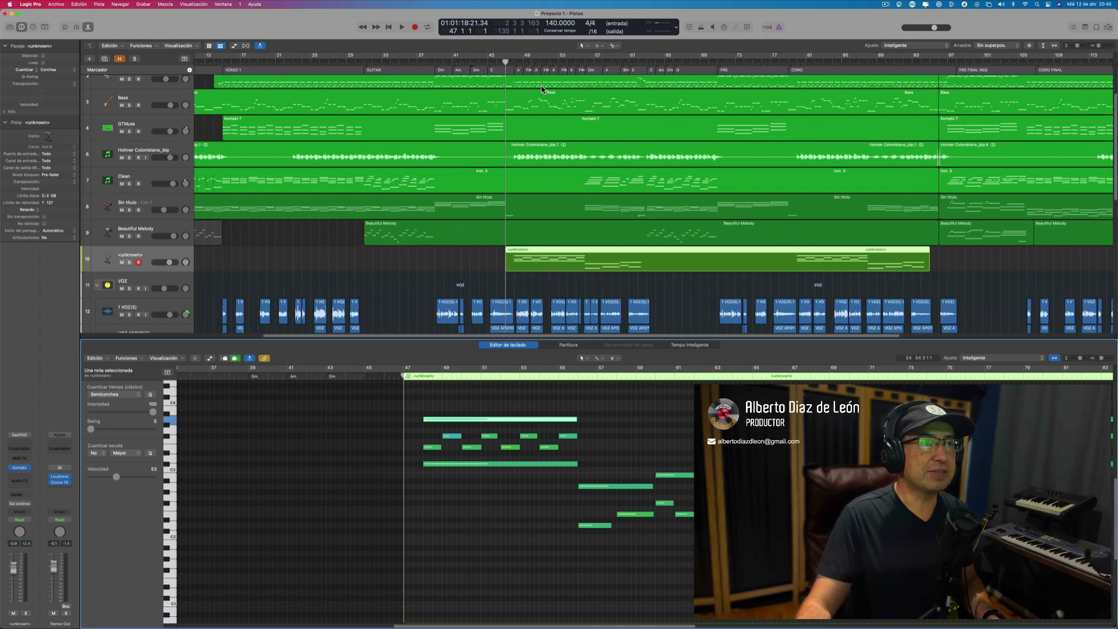
scroll(542, 90, "up", 2)
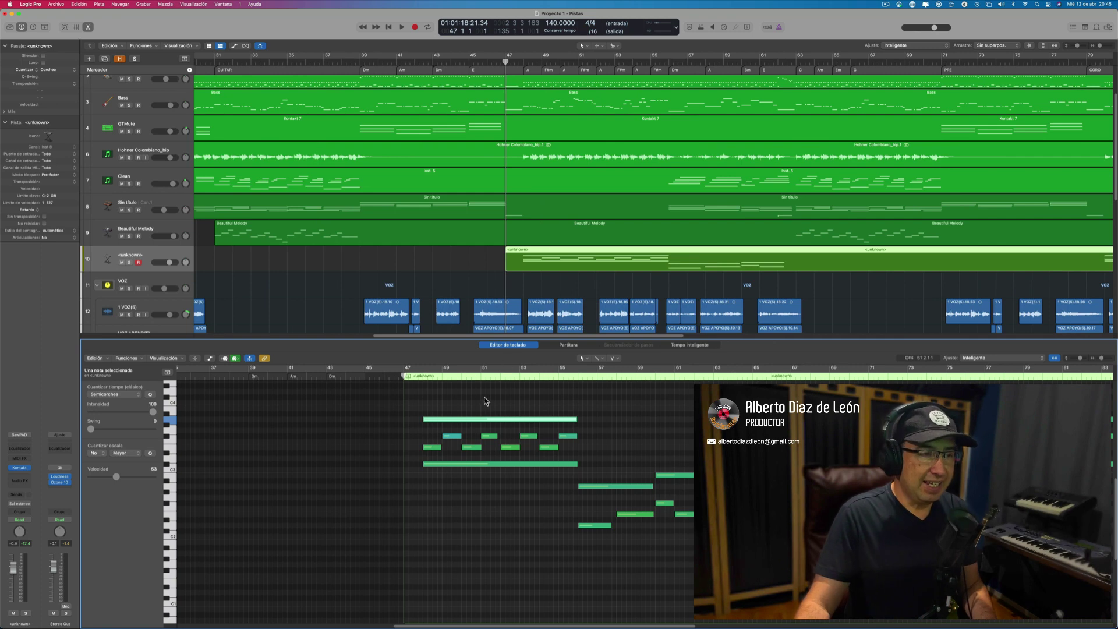
left_click(418, 377)
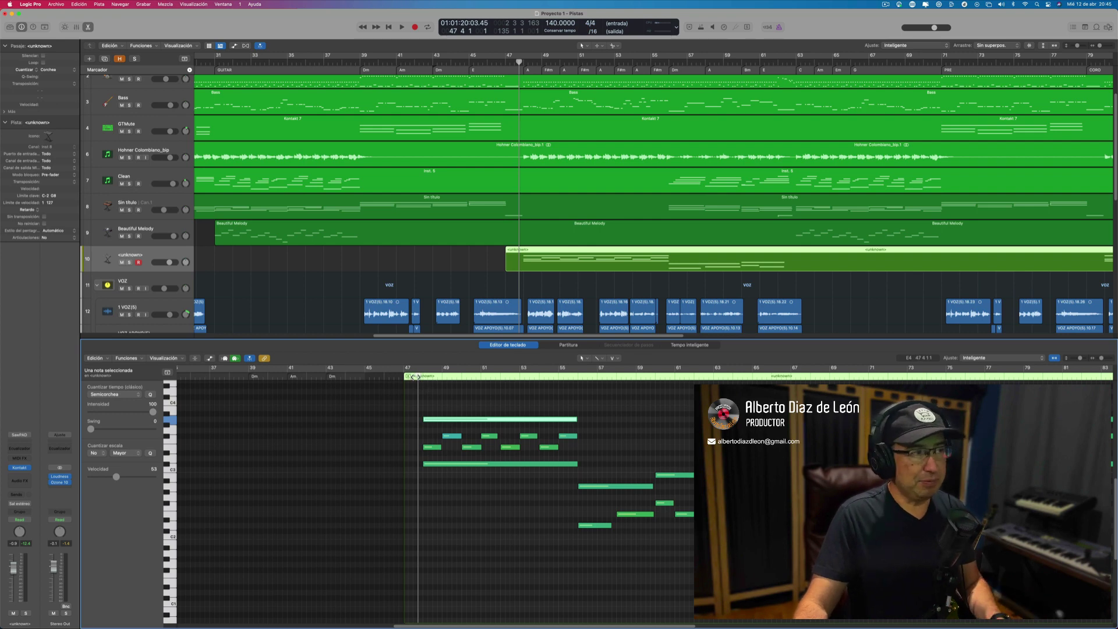
key("ctrl+s")
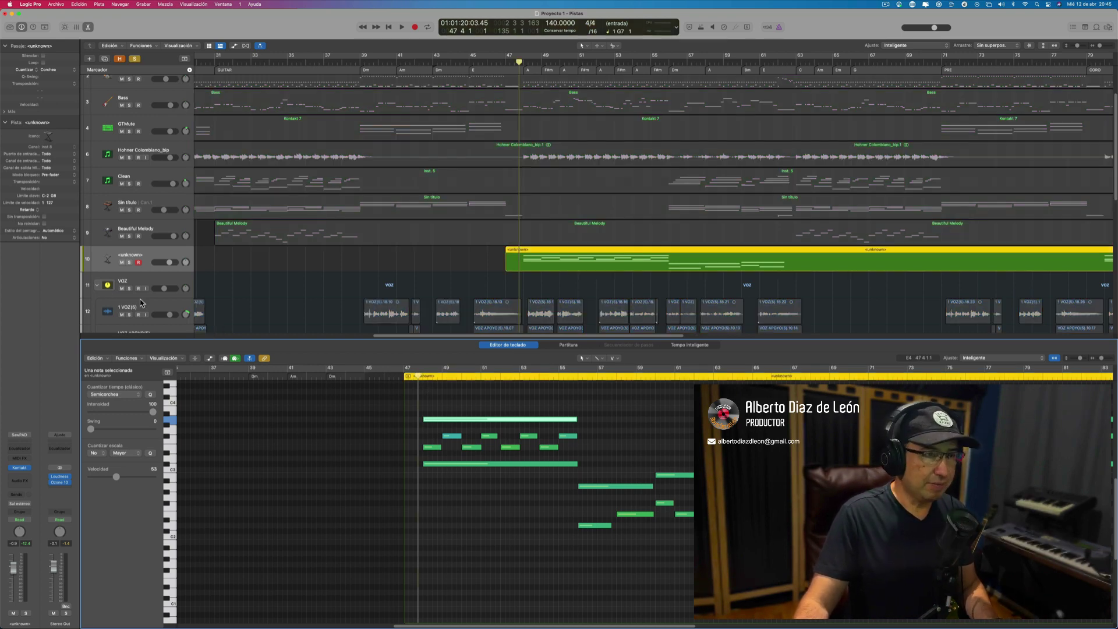
key("space")
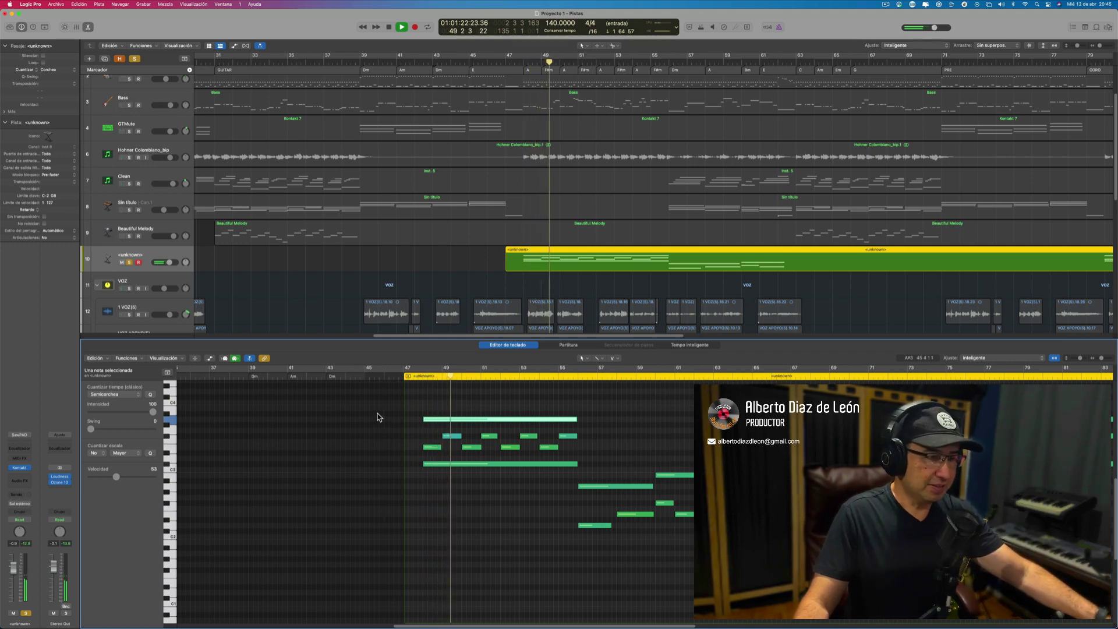
key("space")
Mute the eight short notes lying between the two long notes in the piano roll
left_click_drag(420, 431, 583, 456)
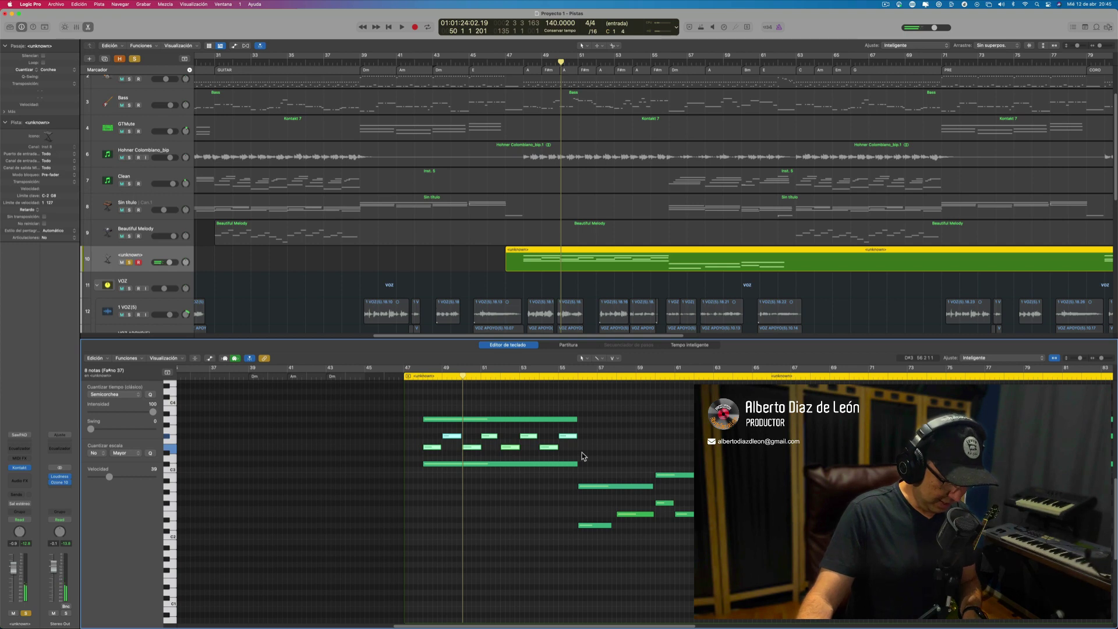
key("ctrl+m")
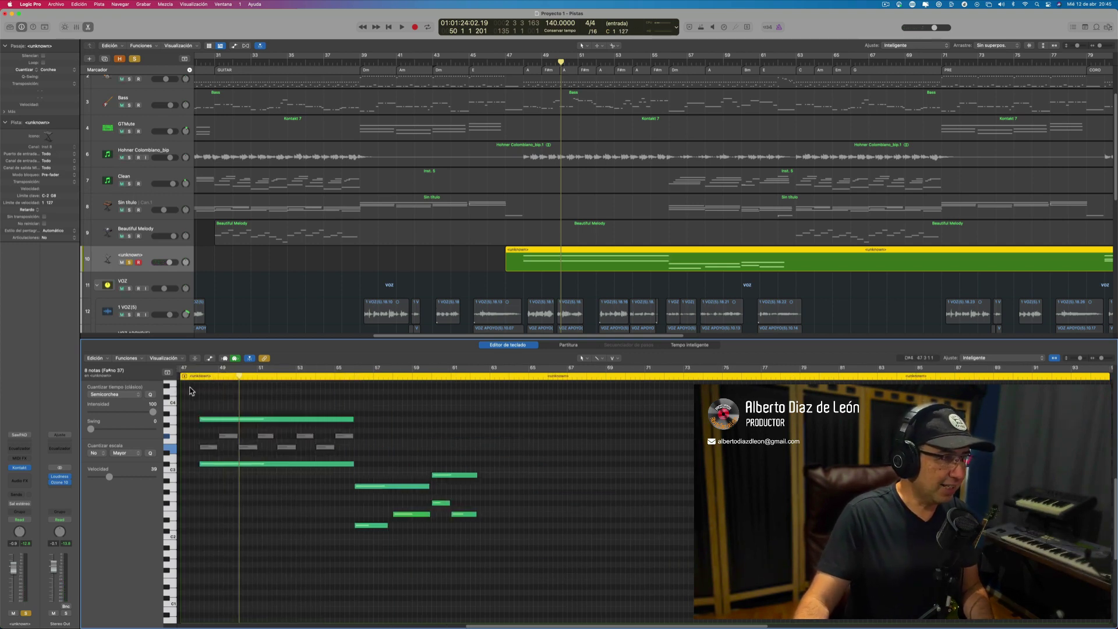
scroll(219, 400, "left", 2)
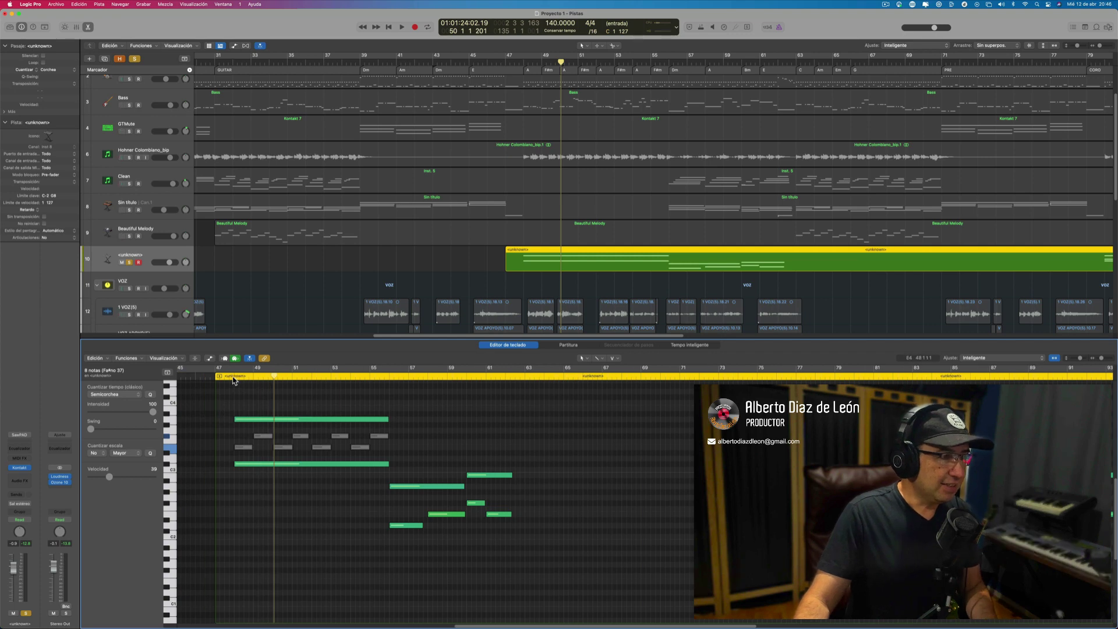
Audition the upper and lower long notes and play the soloed region from bar 48, where they start
left_click(232, 377)
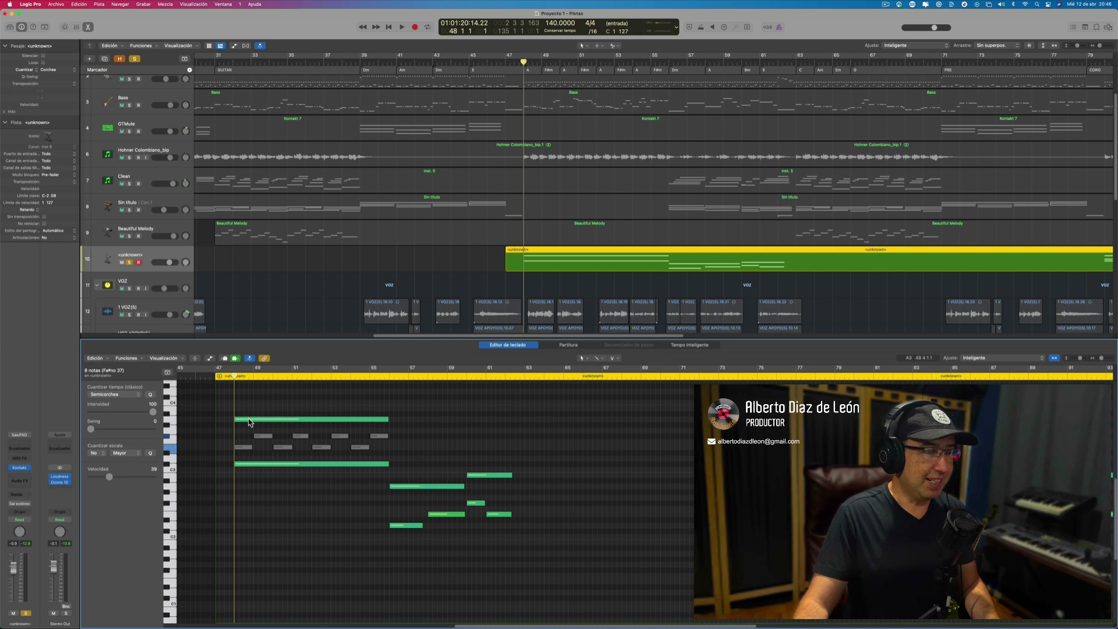
left_click(249, 420)
left_click(250, 464)
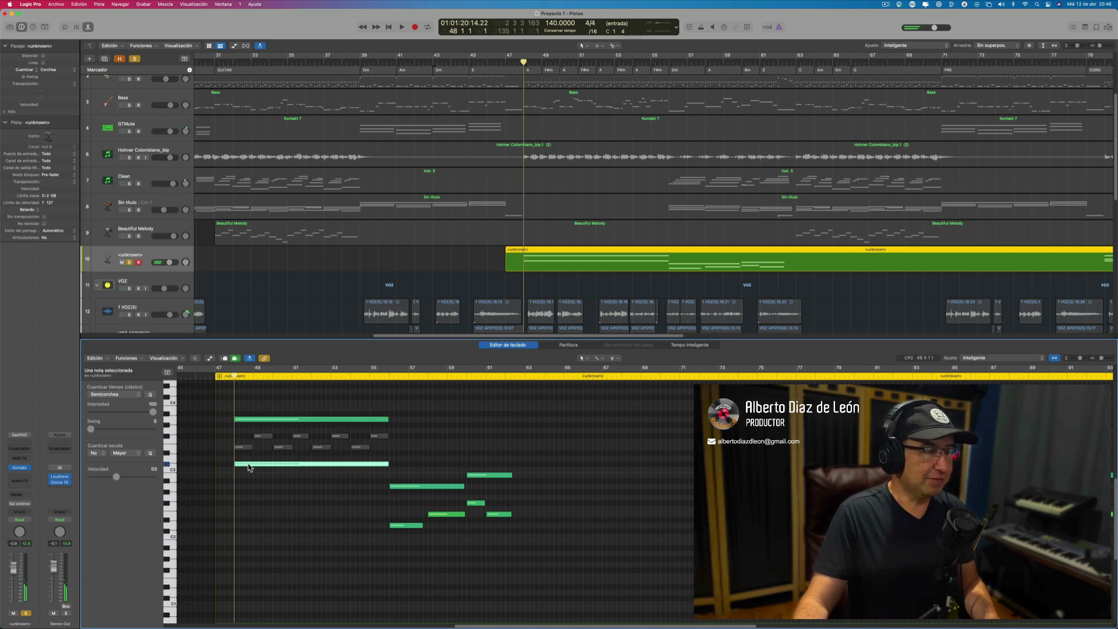
key("space")
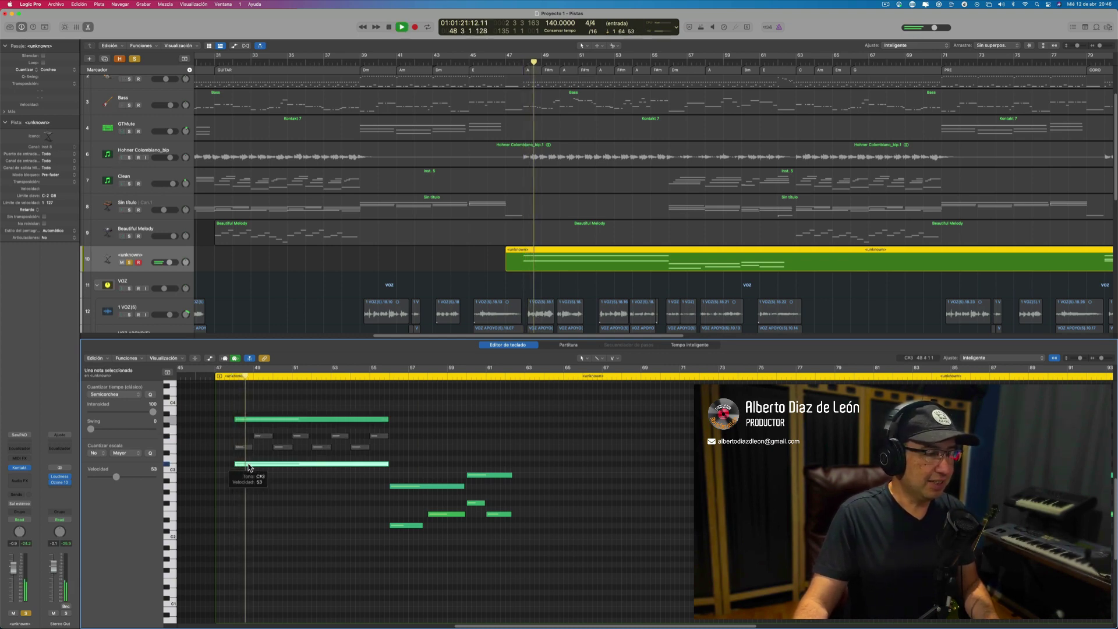
left_click(291, 377)
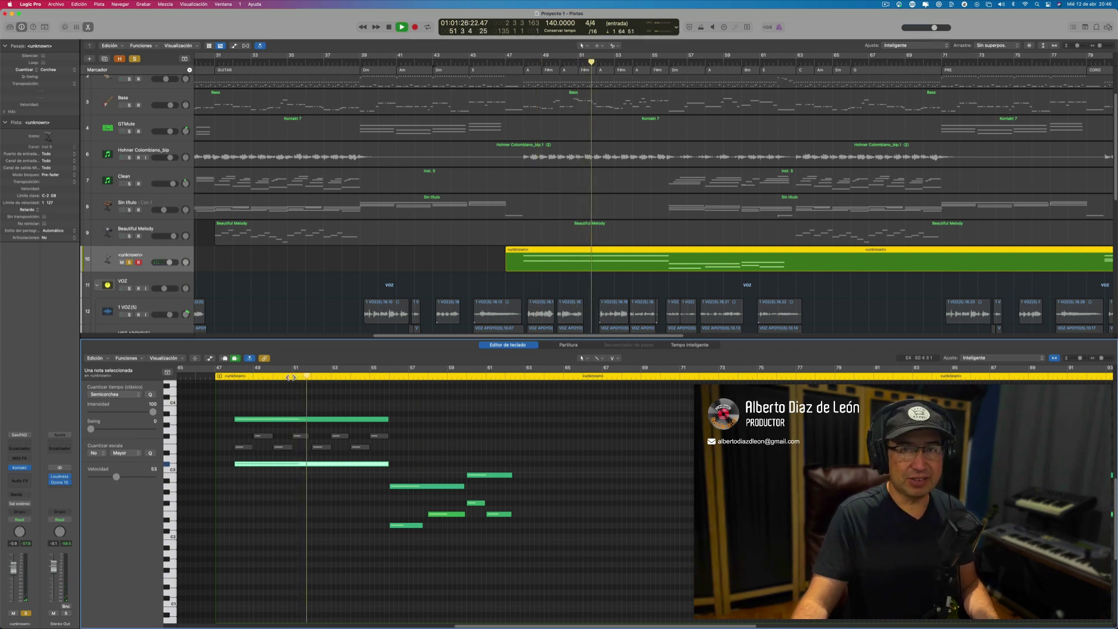
key("space")
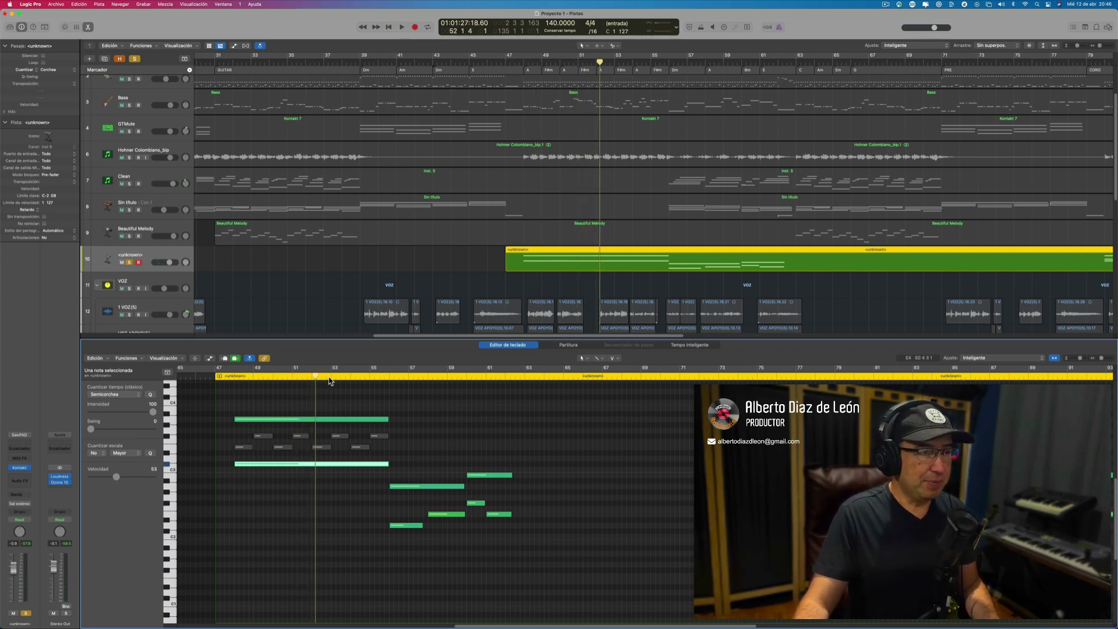
Return the playhead from bar 53 to bar 48 and replay the start of the long notes
left_click(331, 376)
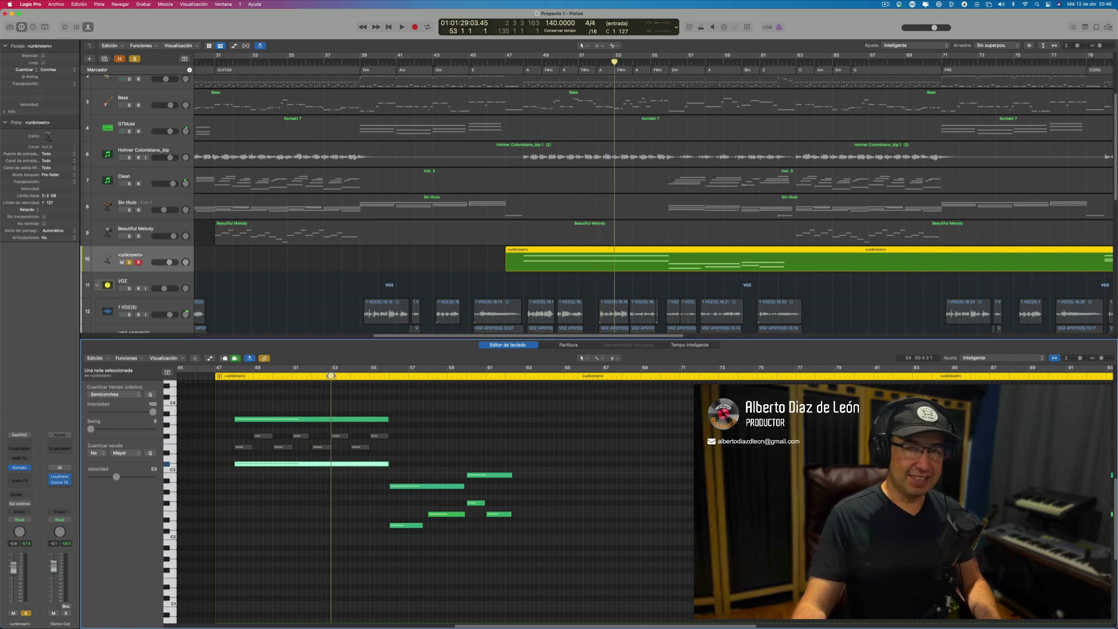
left_click(235, 377)
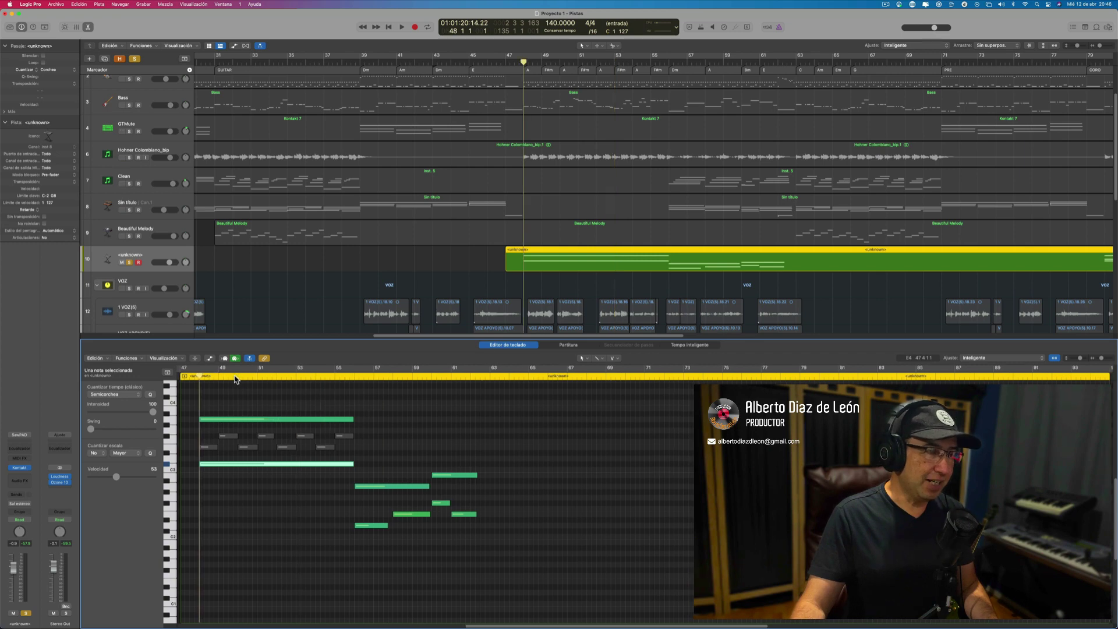
key("space")
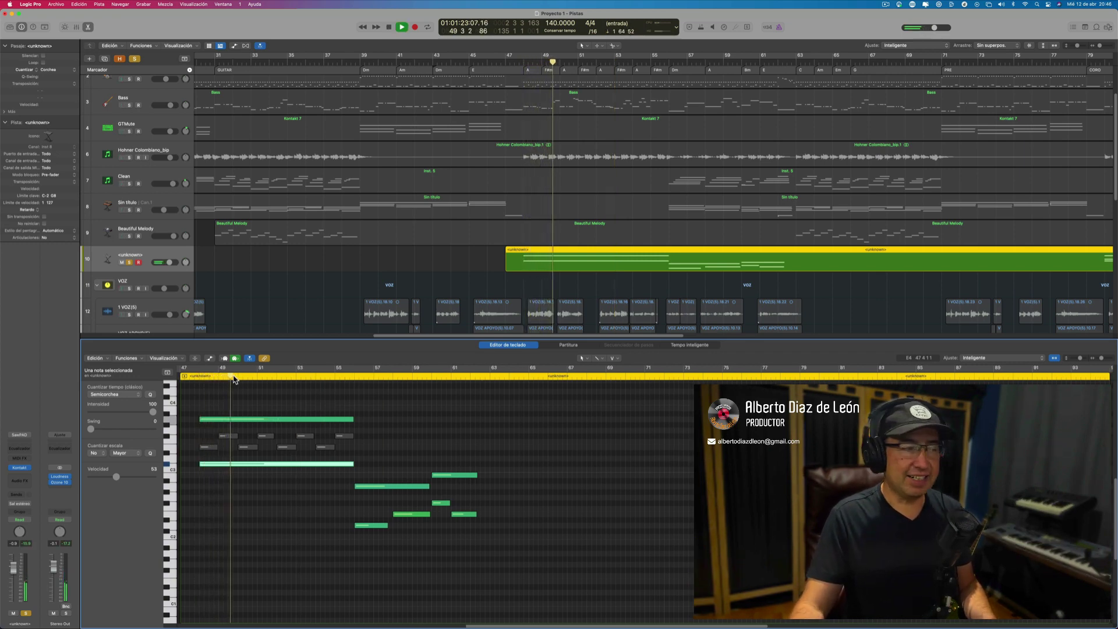
key("space")
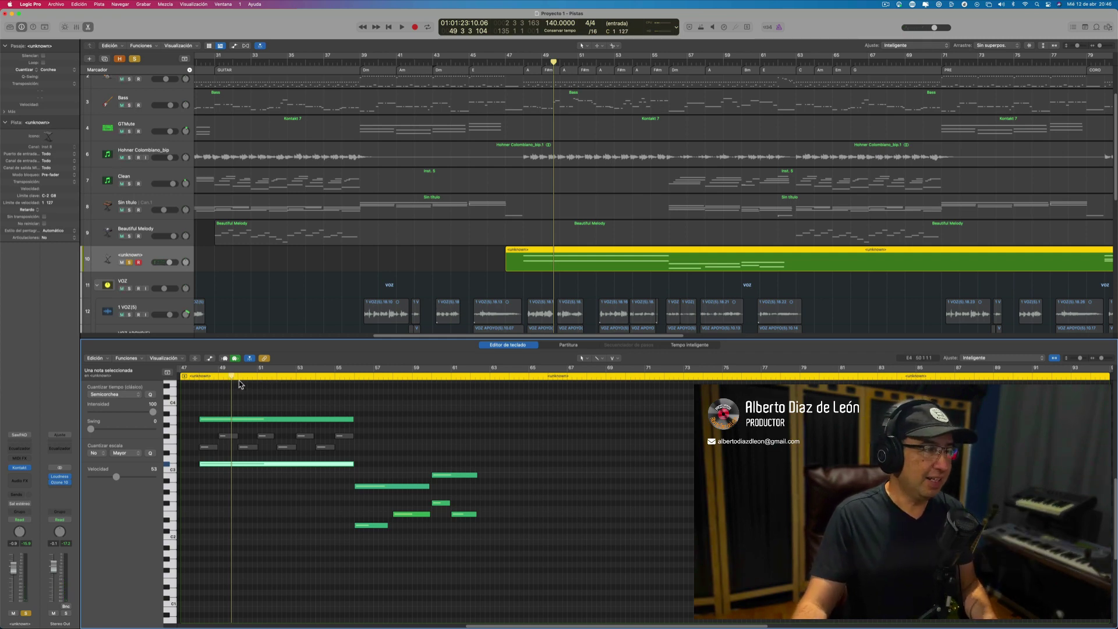
Move the playhead through bars 48 and 51 to bar 53 and start playback in the middle of the long notes
left_click(199, 377)
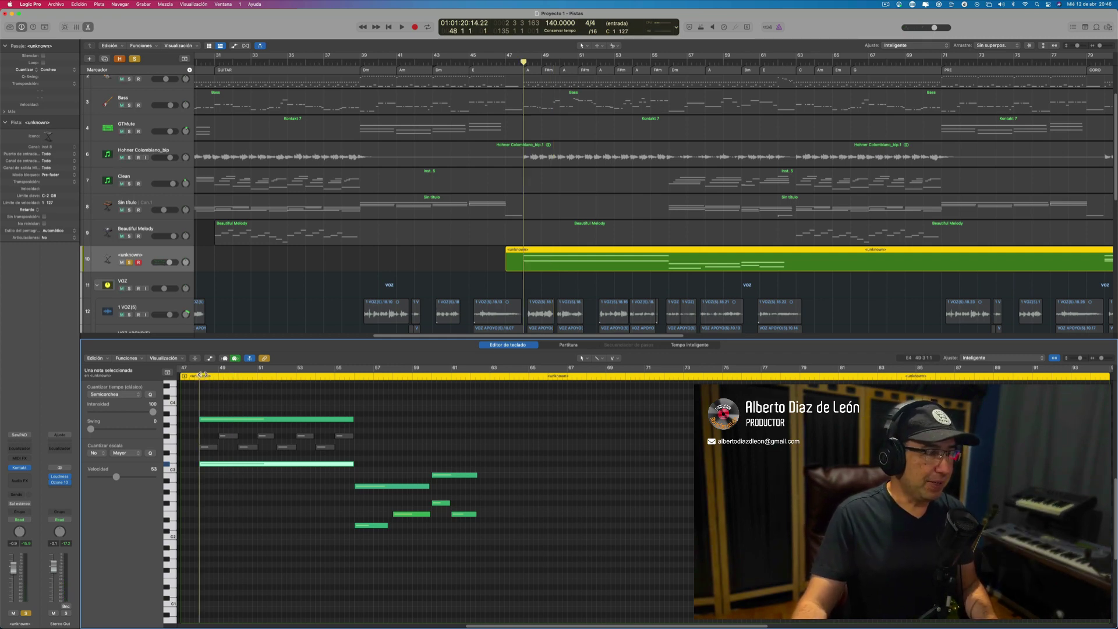
left_click(256, 377)
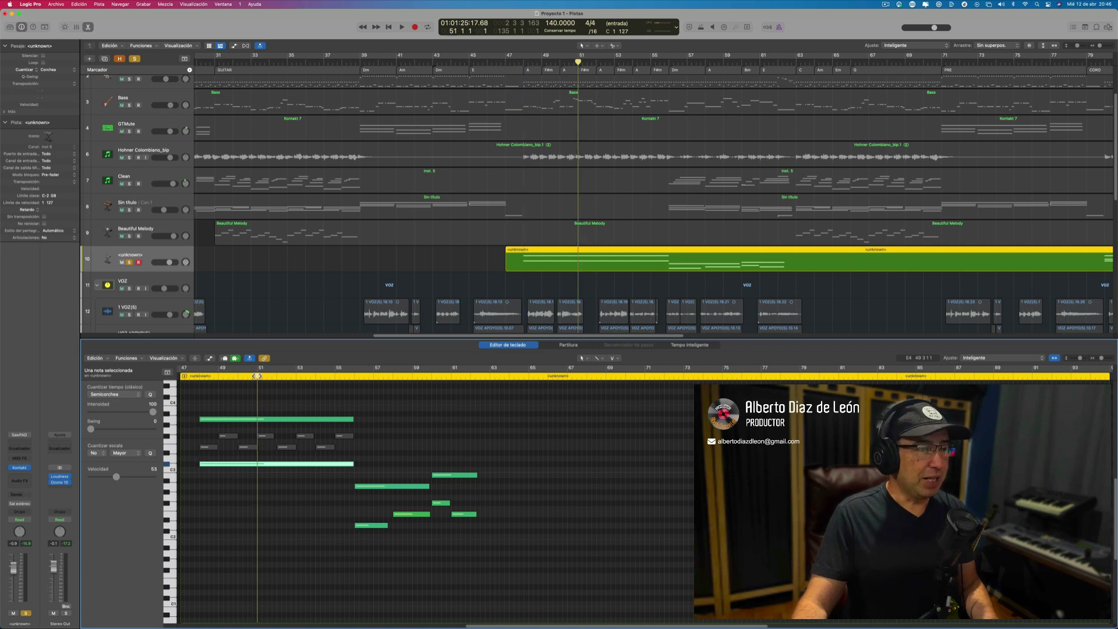
left_click(296, 376)
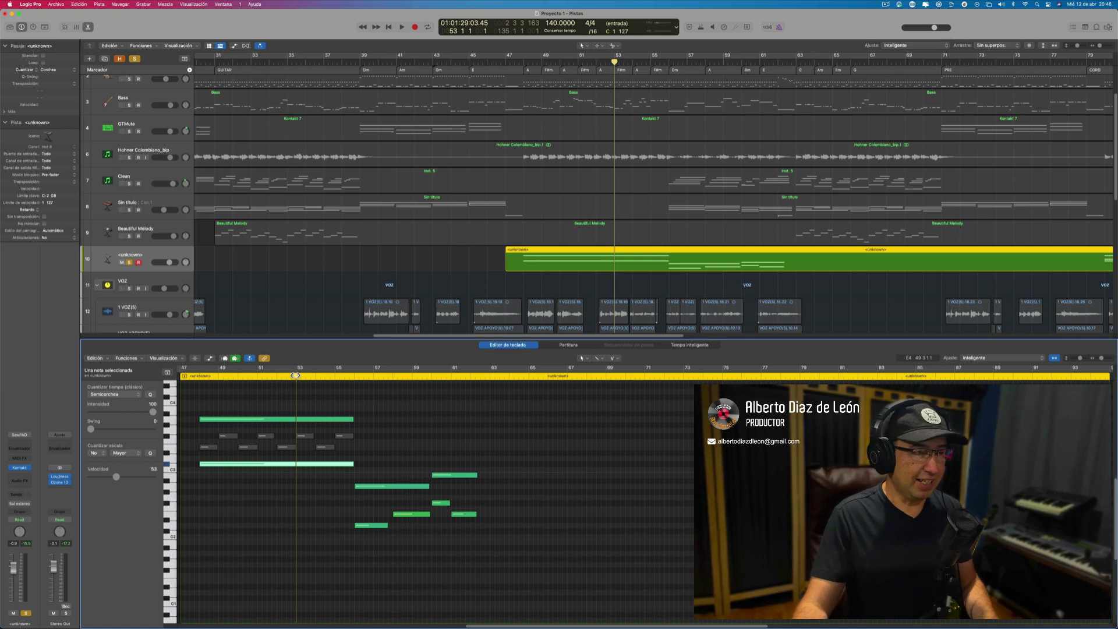
key("space")
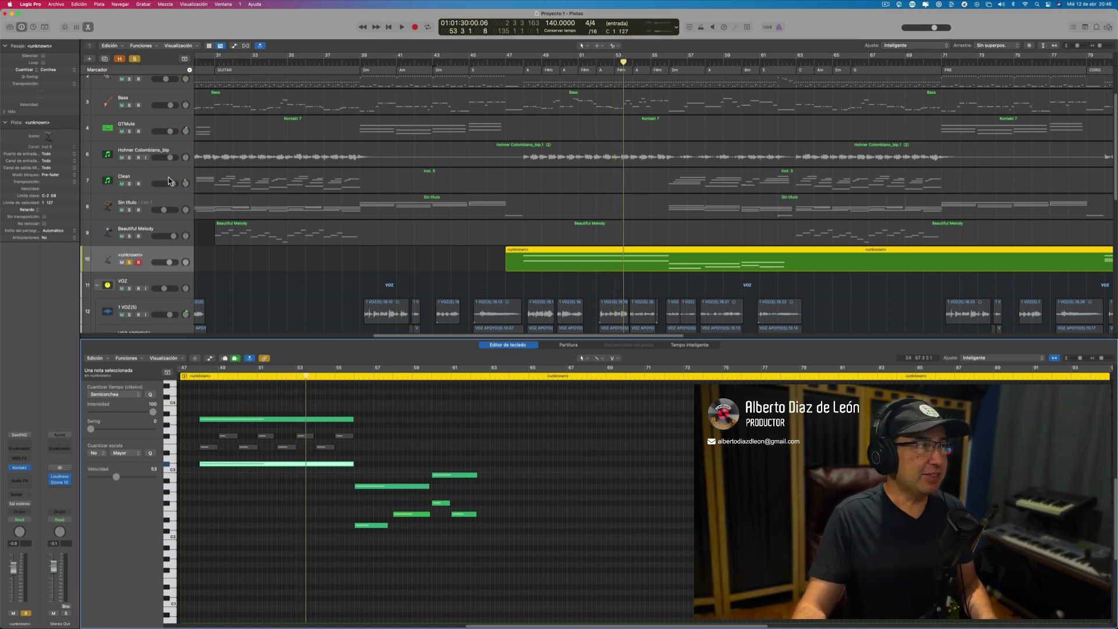
Open the project's MIDI settings and enable Notas among the Captura options
left_click(57, 6)
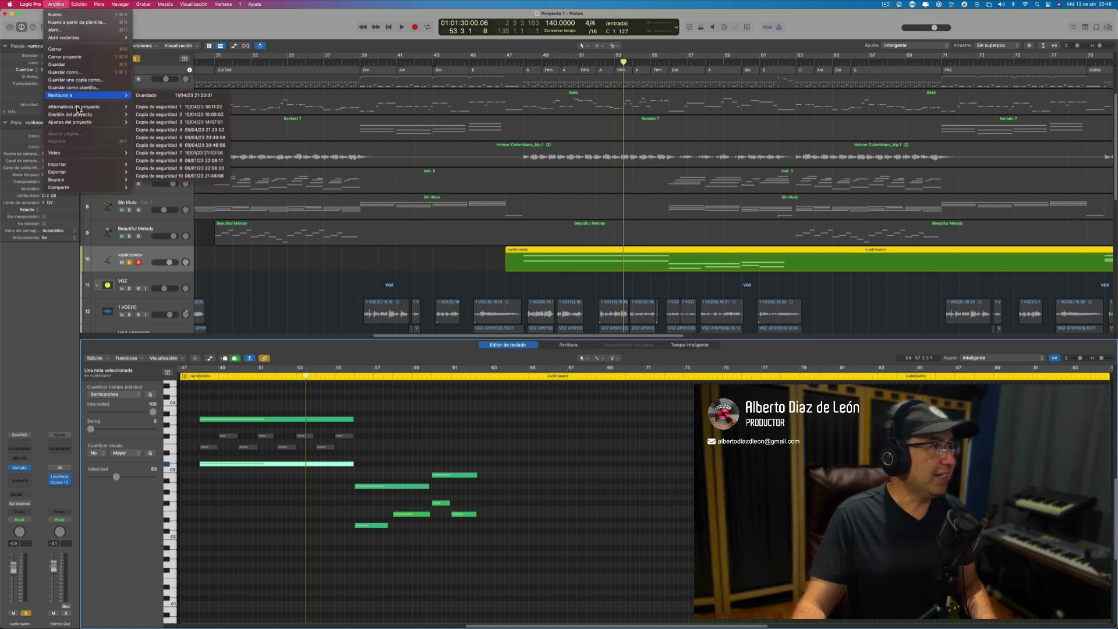
mouse_move(87, 124)
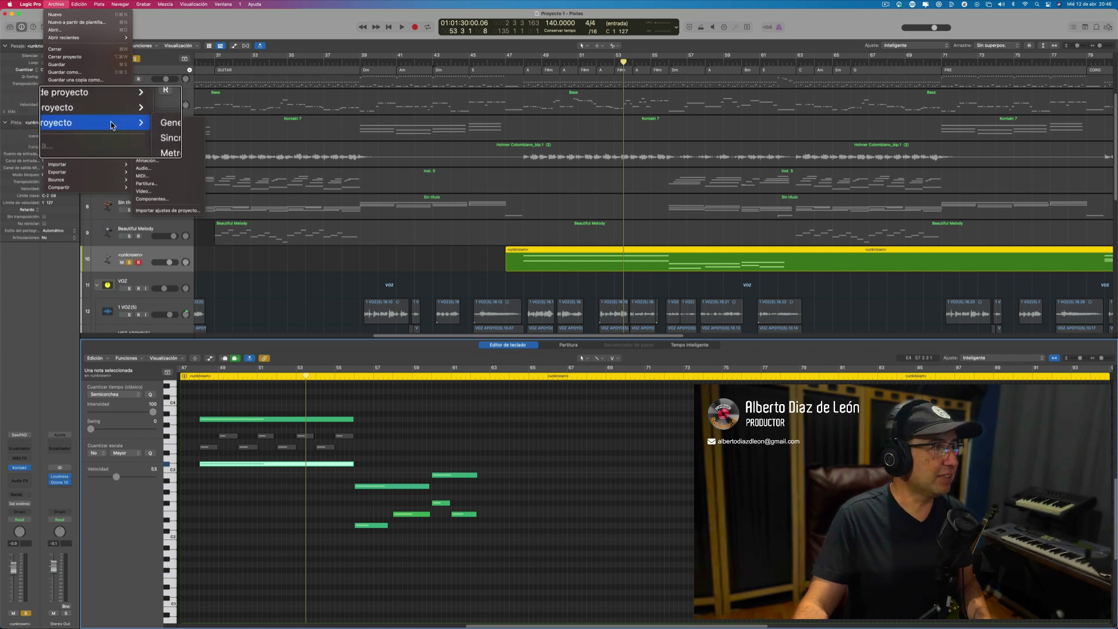
left_click(157, 176)
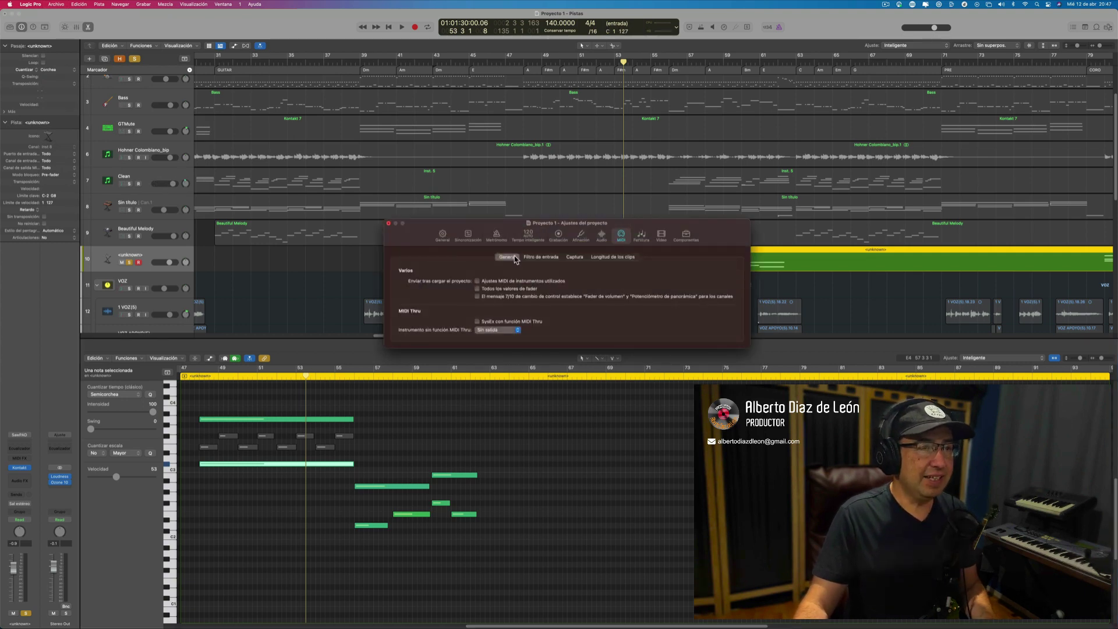
left_click_drag(514, 228, 481, 230)
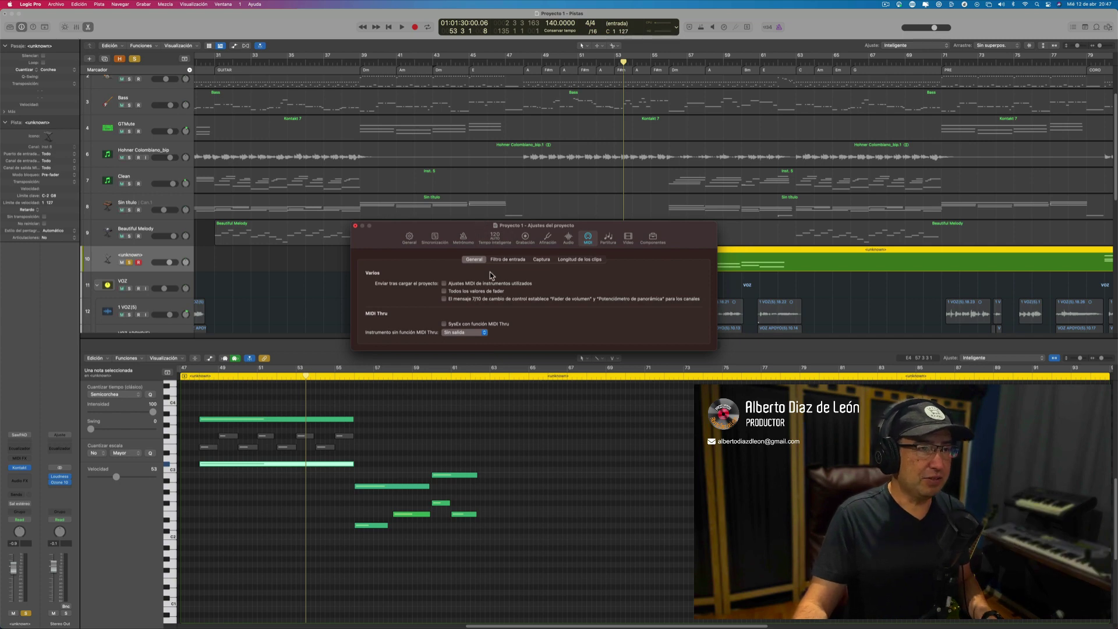
left_click(542, 260)
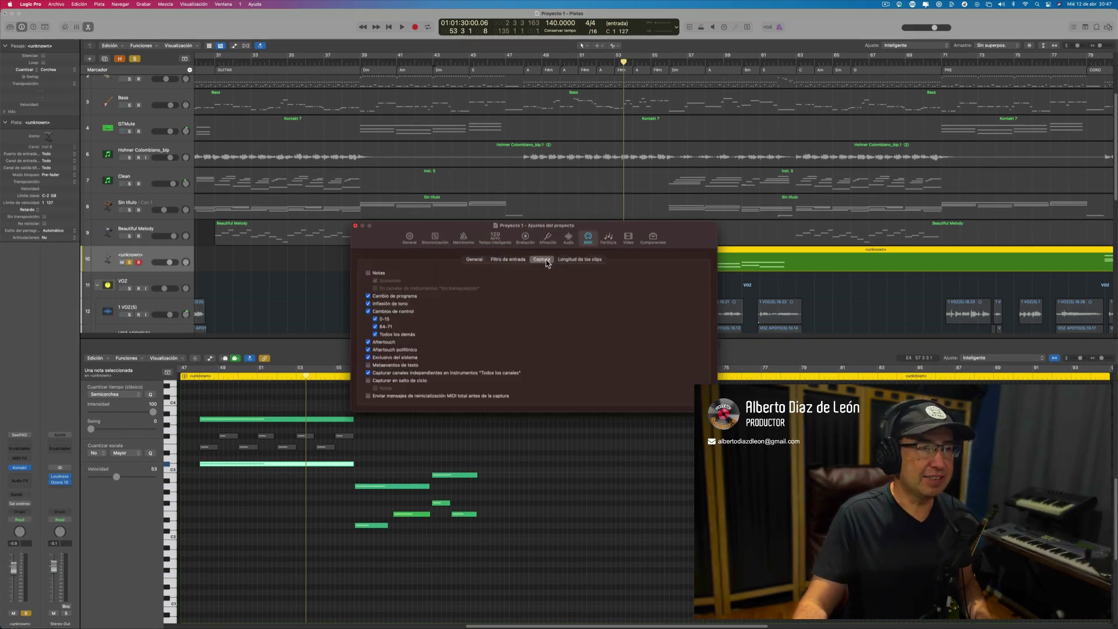
left_click(368, 272)
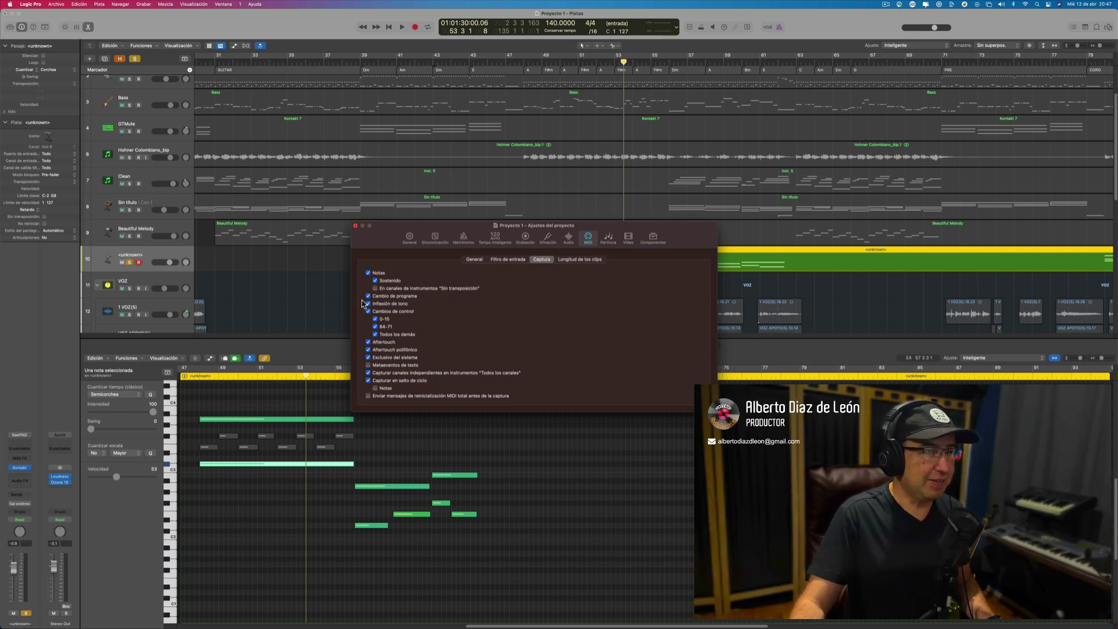
Close the project settings and play the soloed region briefly from bar 48, where the long notes start
left_click(356, 226)
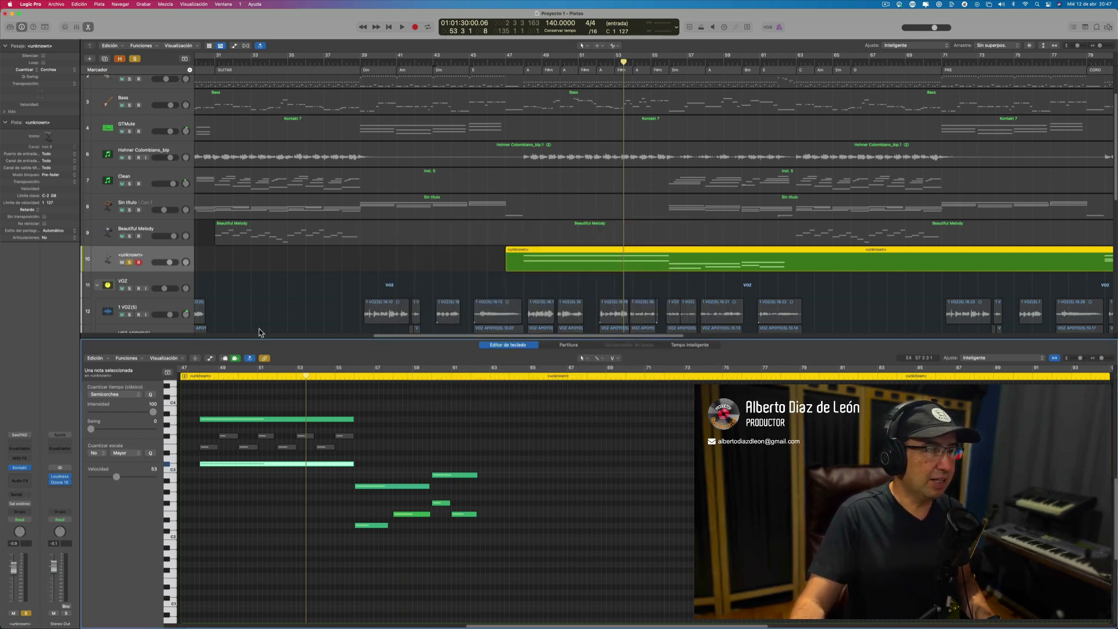
left_click(196, 378)
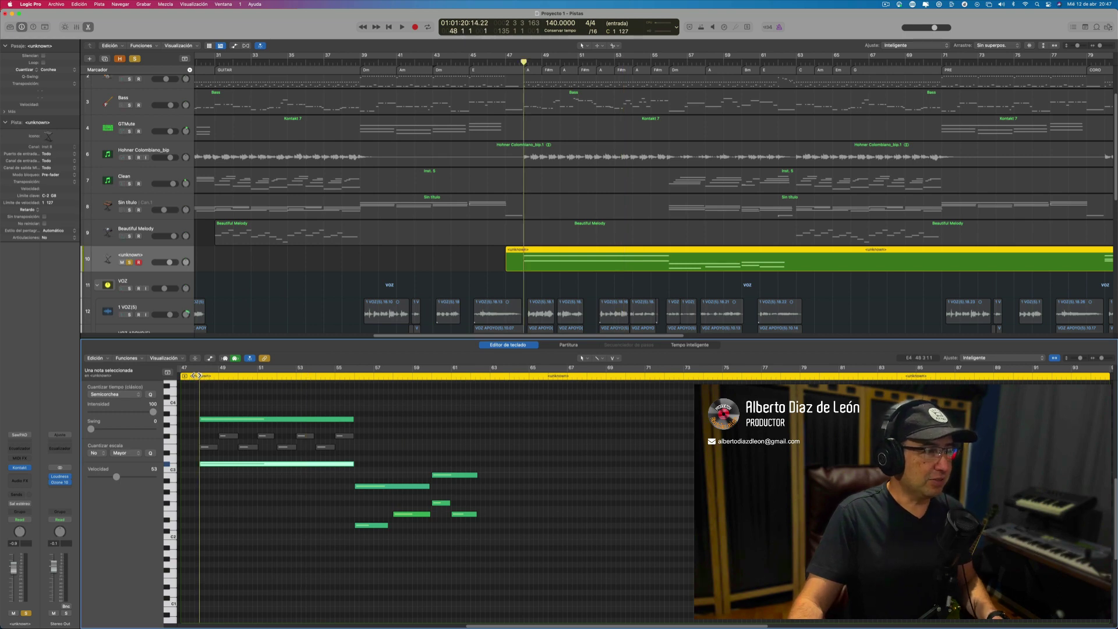
key("space")
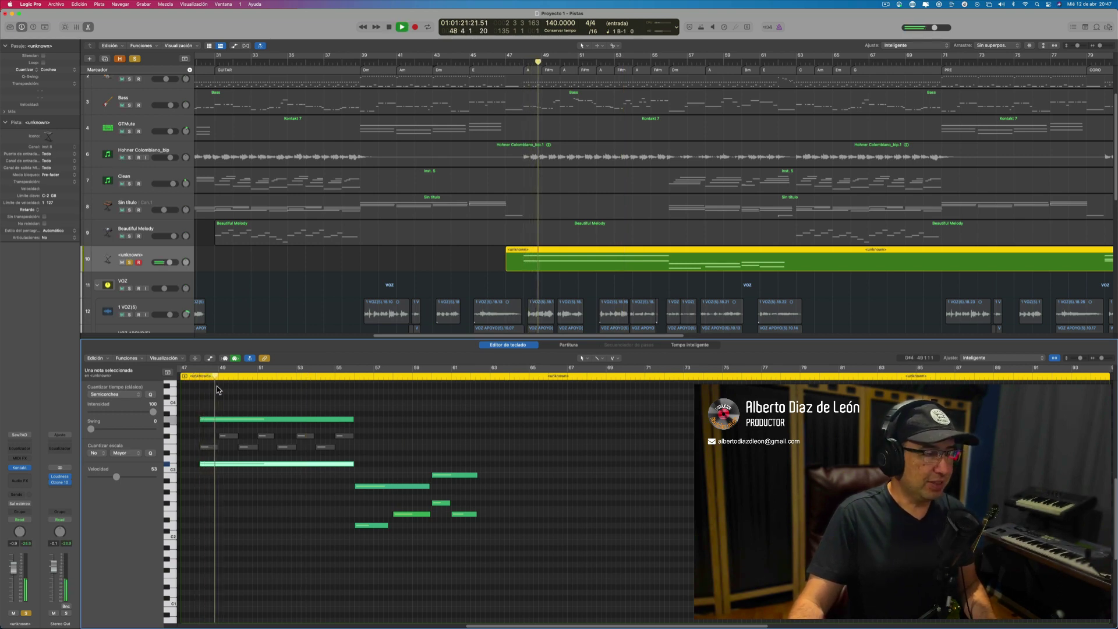
key("space")
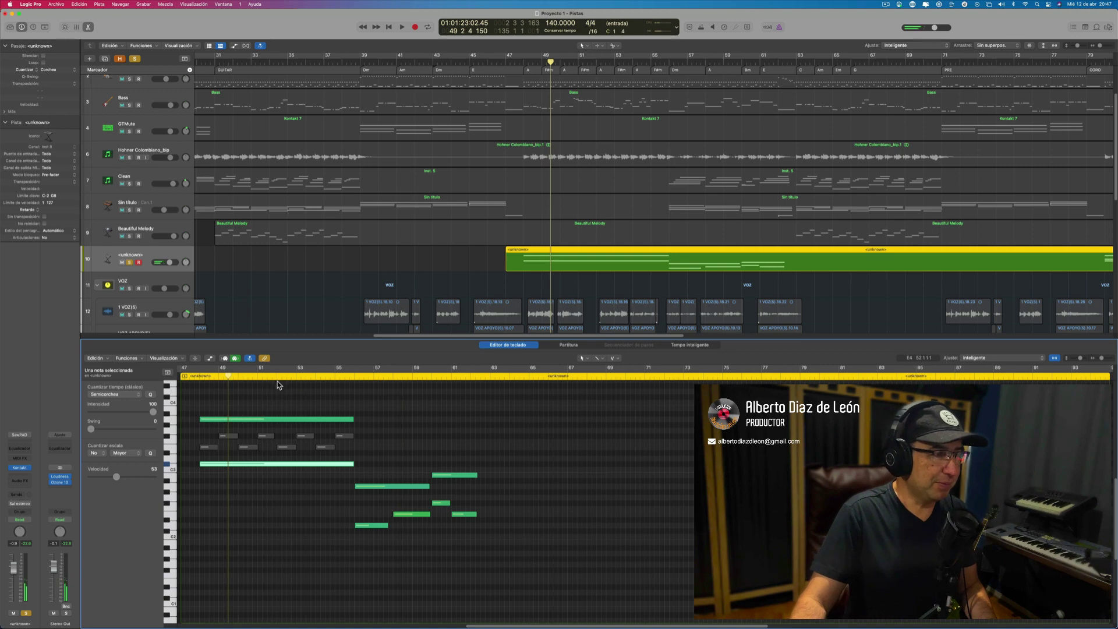
Move the playhead into the middle of the long notes and test playback from there
left_click(281, 378)
key("space")
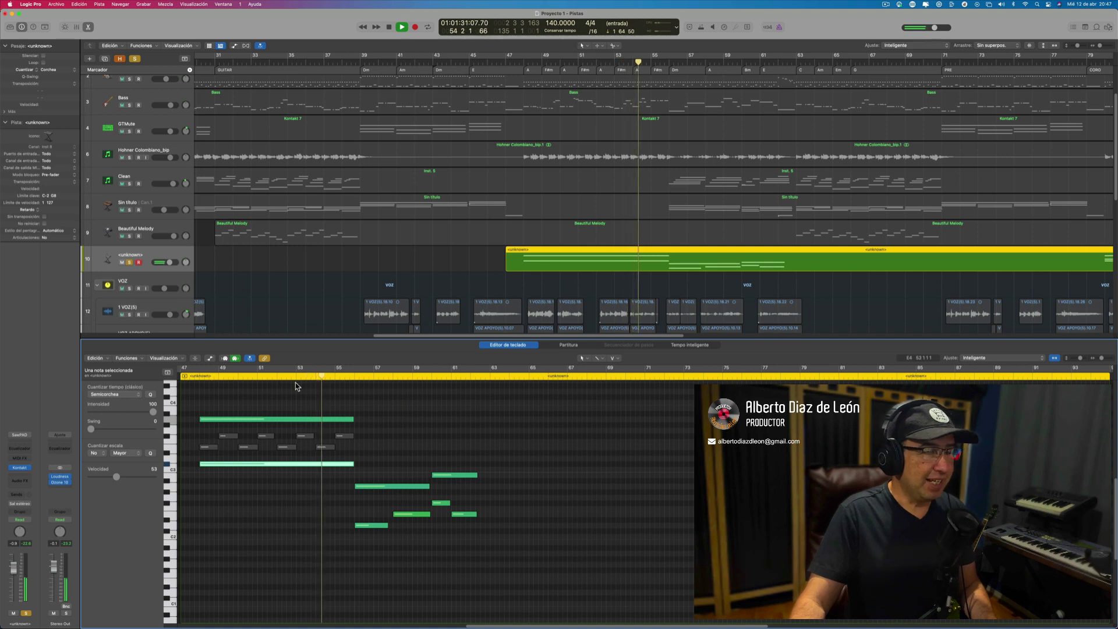
key("space")
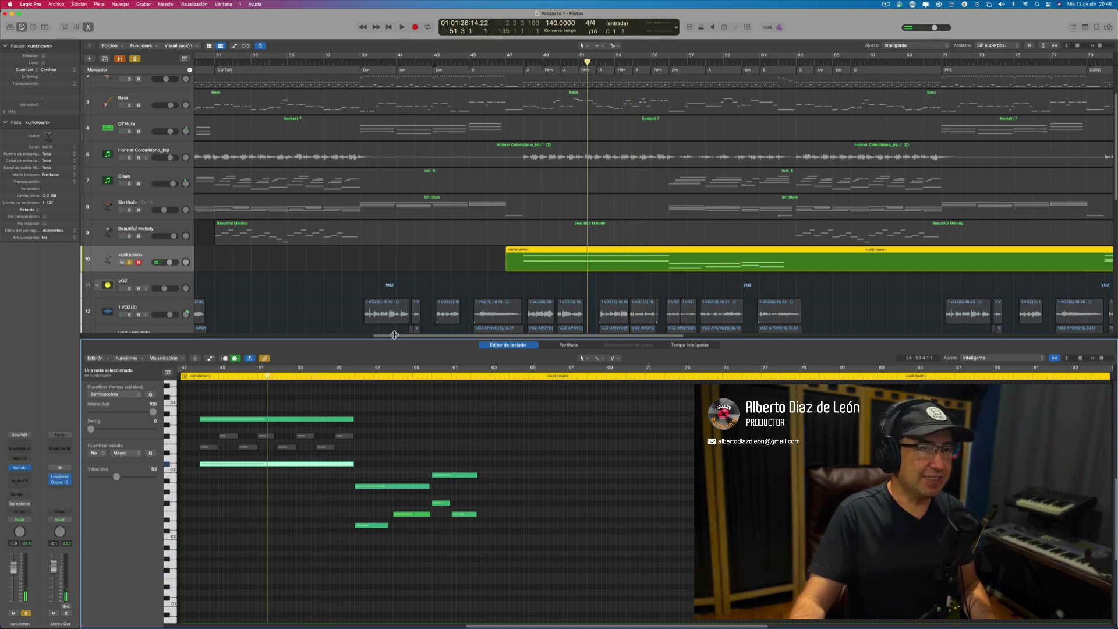
Turn off solo on track 10 and bring the project's upper tracks into view
key("alt+super+8")
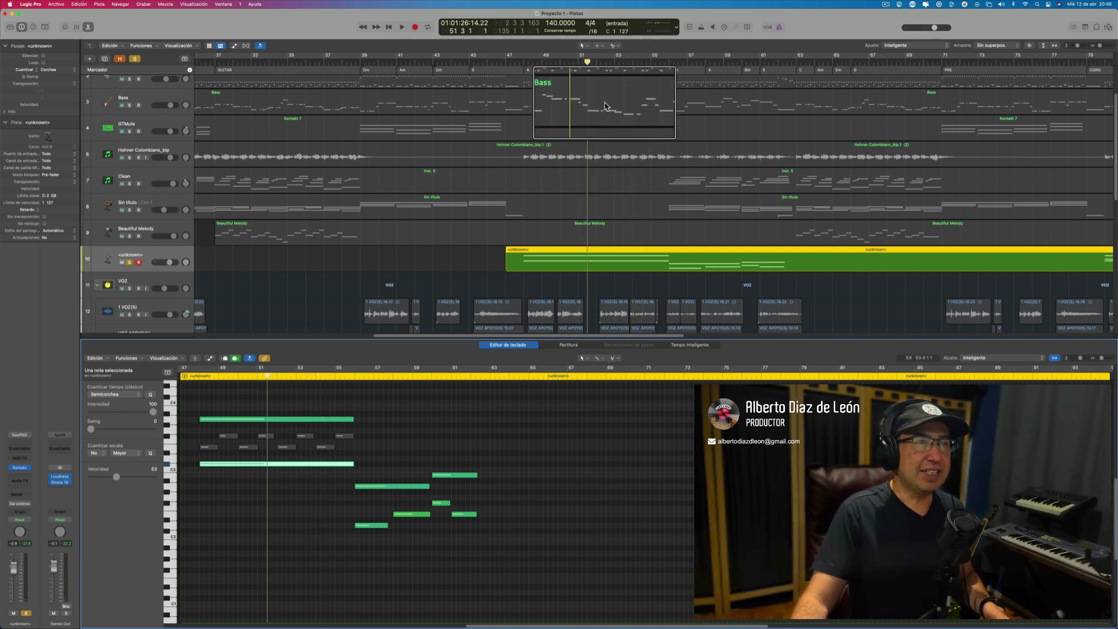
key("alt+super+8")
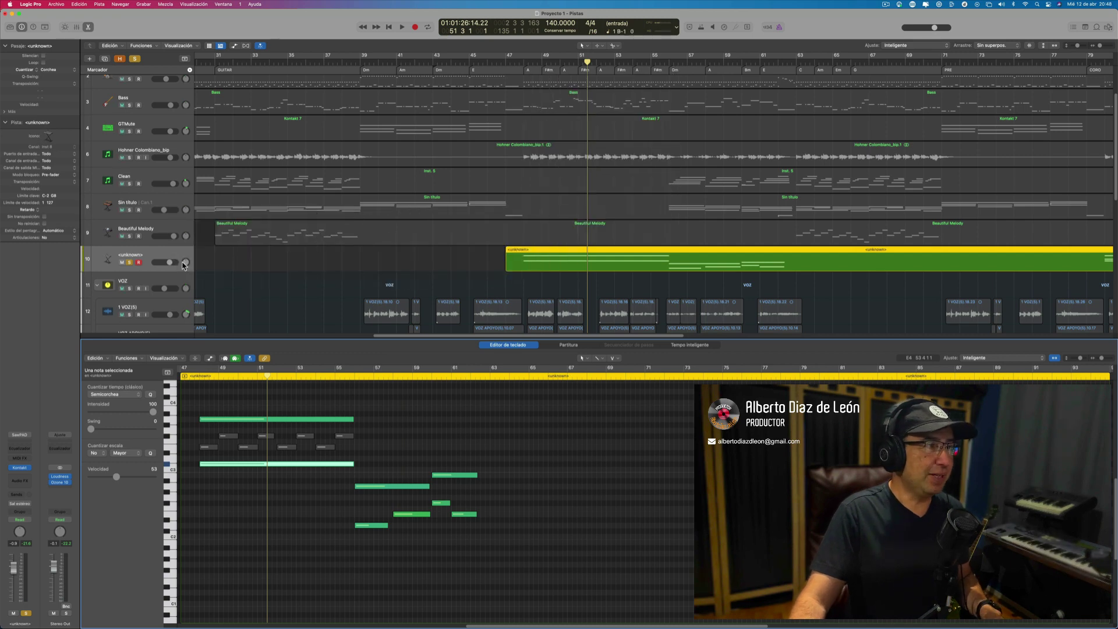
left_click(129, 263)
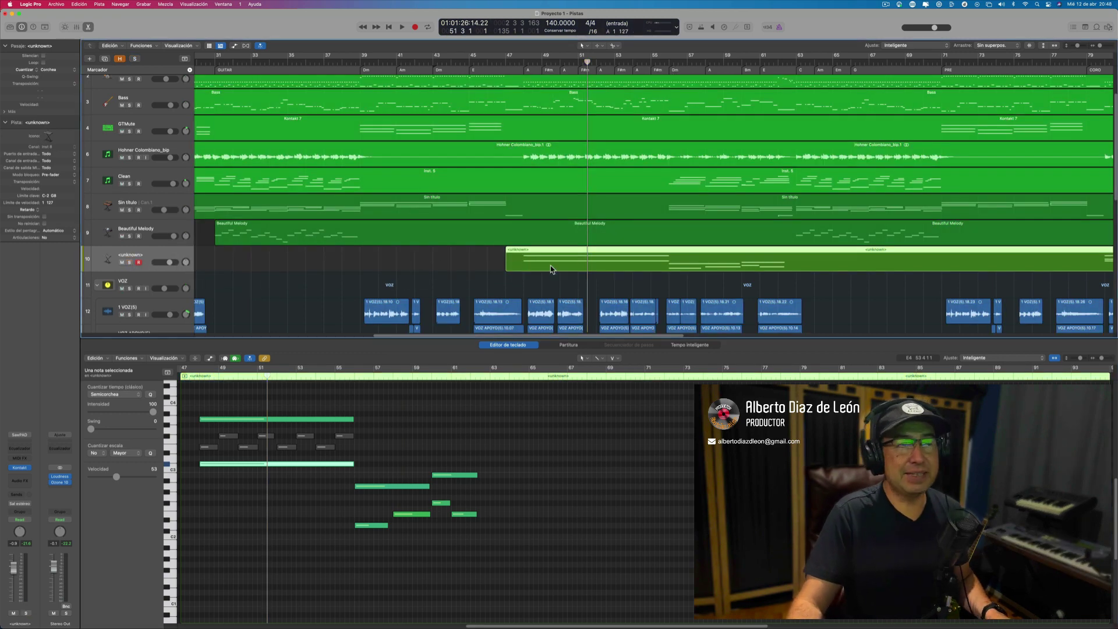
scroll(572, 222, "up", 2)
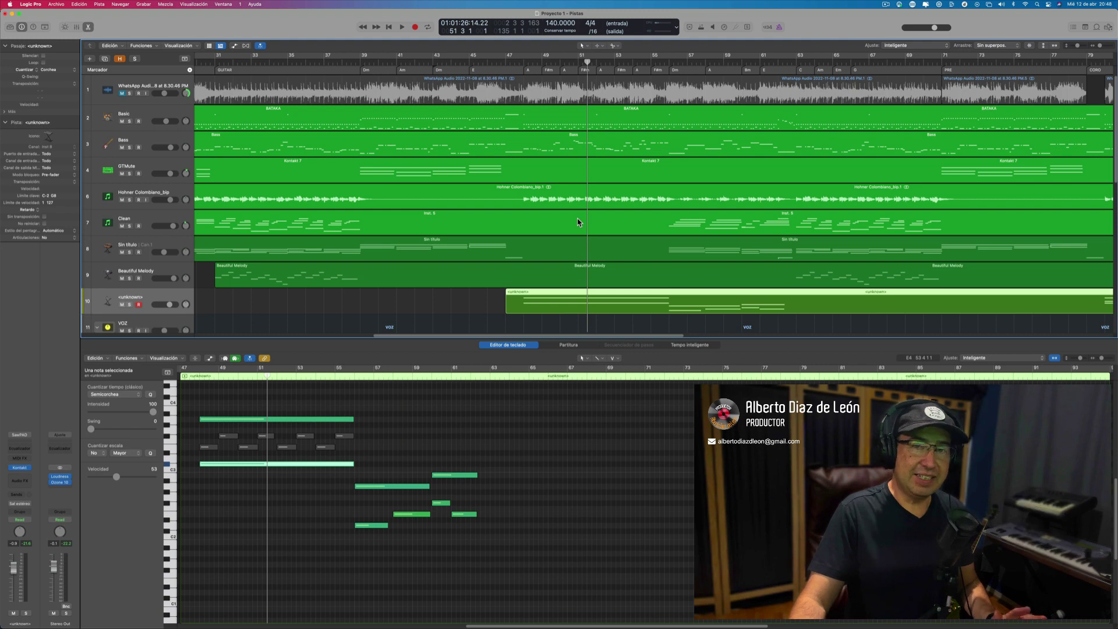